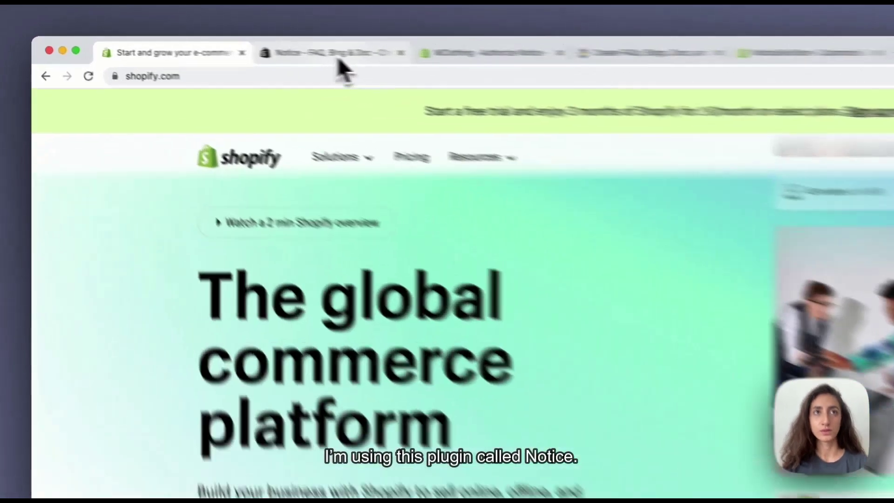
# - Add the Notice - FAQ, Blog & Doc app from its listing and approve the install on MClothing
pyautogui.click(339, 60)
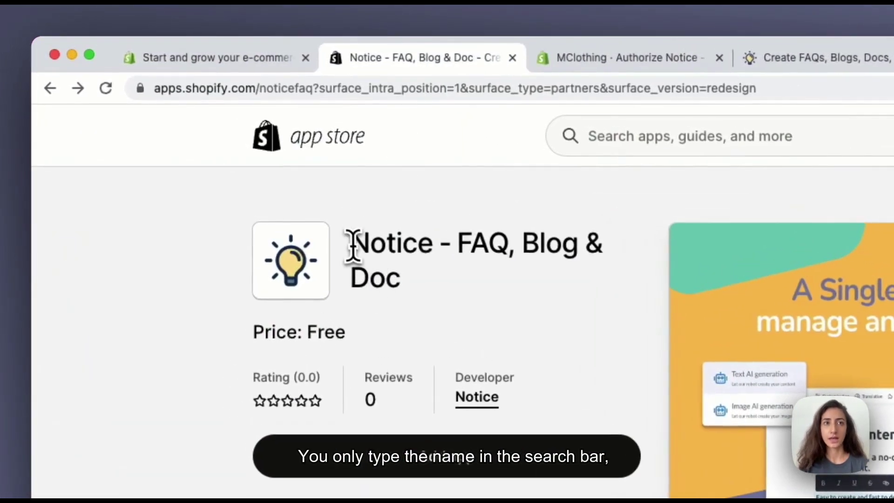
pyautogui.moveTo(352, 243); pyautogui.dragTo(396, 270)
pyautogui.click(419, 289)
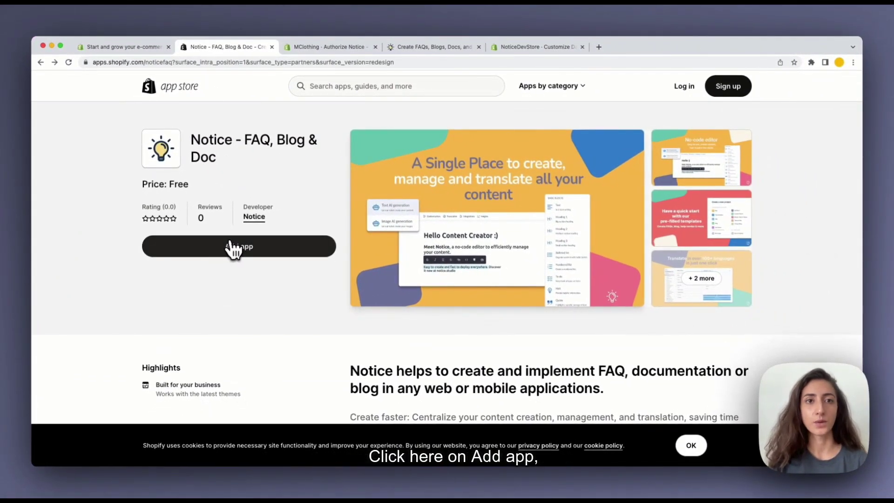
pyautogui.click(235, 248)
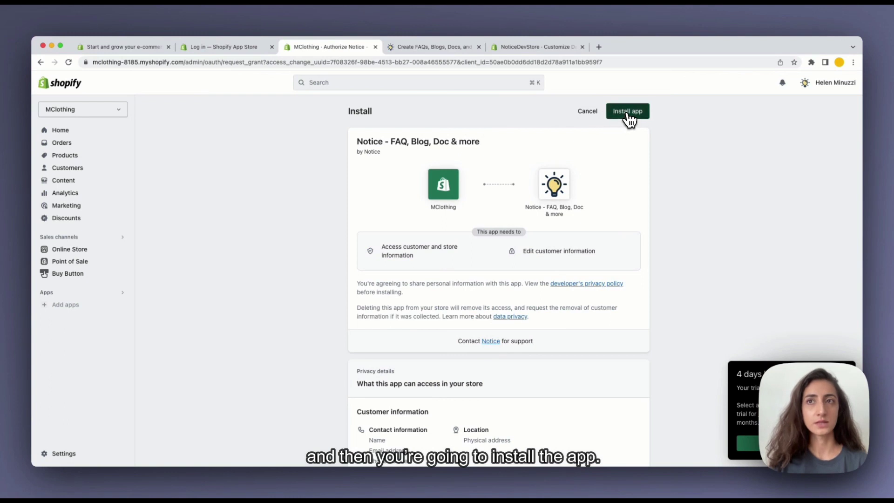
pyautogui.click(628, 112)
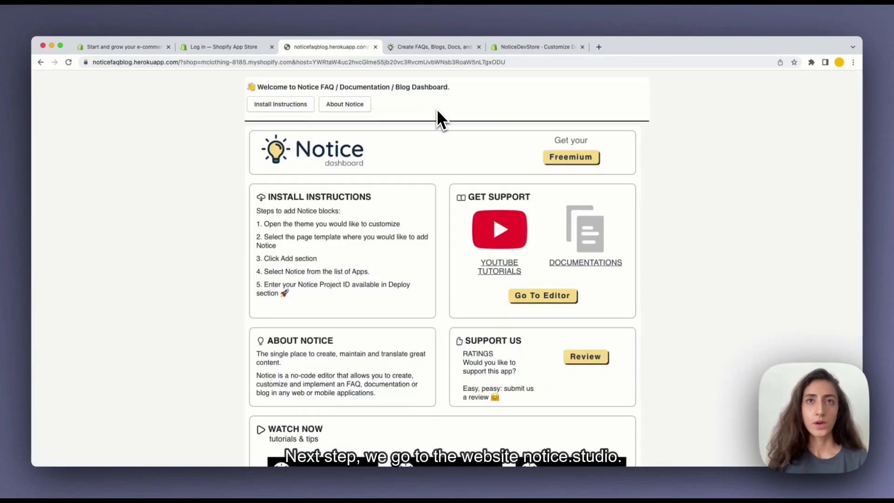
# - On notice.studio, start the free trial to reach the 'Start using Notice' editor page
pyautogui.click(435, 46)
pyautogui.click(376, 62)
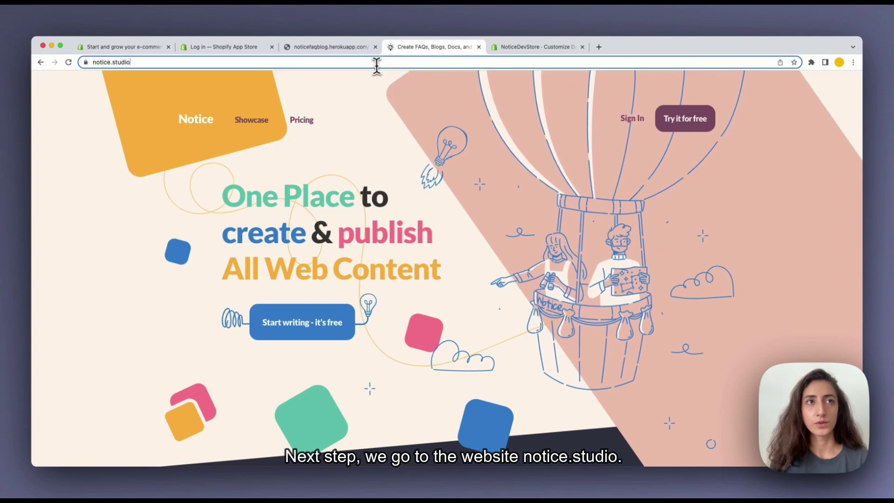
pyautogui.click(507, 134)
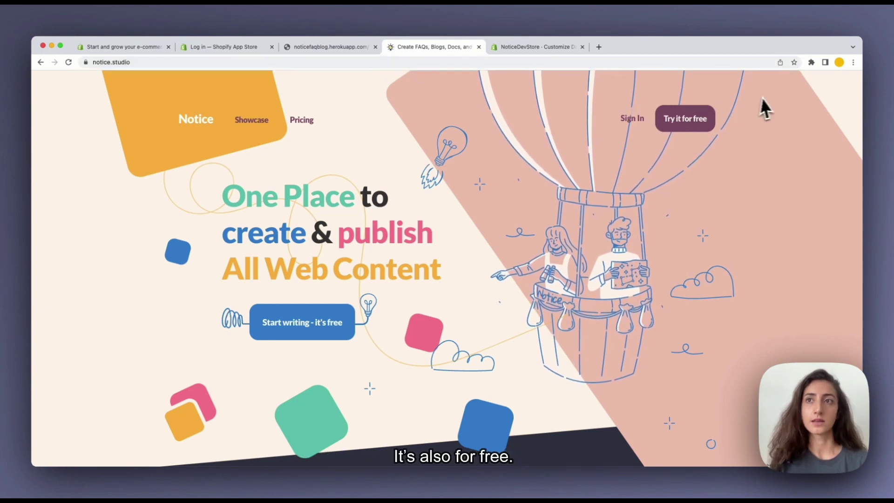
pyautogui.click(685, 122)
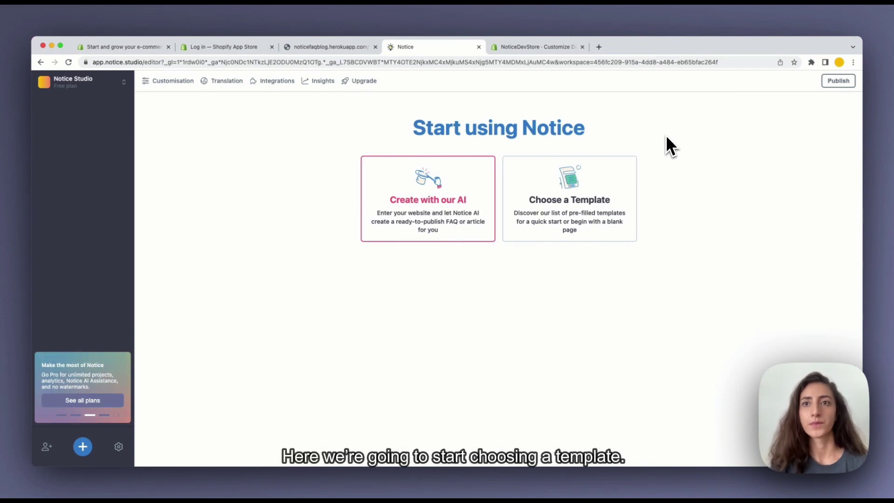
# - Open the template chooser to show FAQ, Blog, Documentation and Blank Page options
pyautogui.click(608, 197)
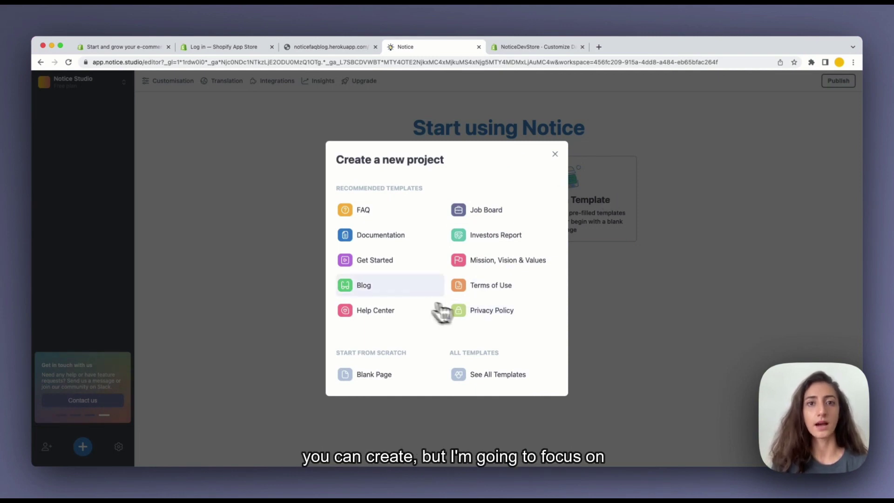
pyautogui.click(387, 286)
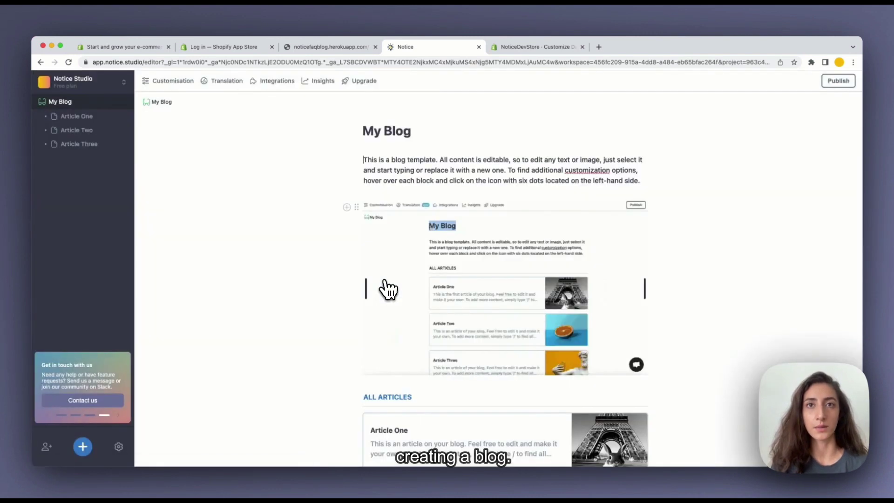
pyautogui.scroll(-6, 387, 288)
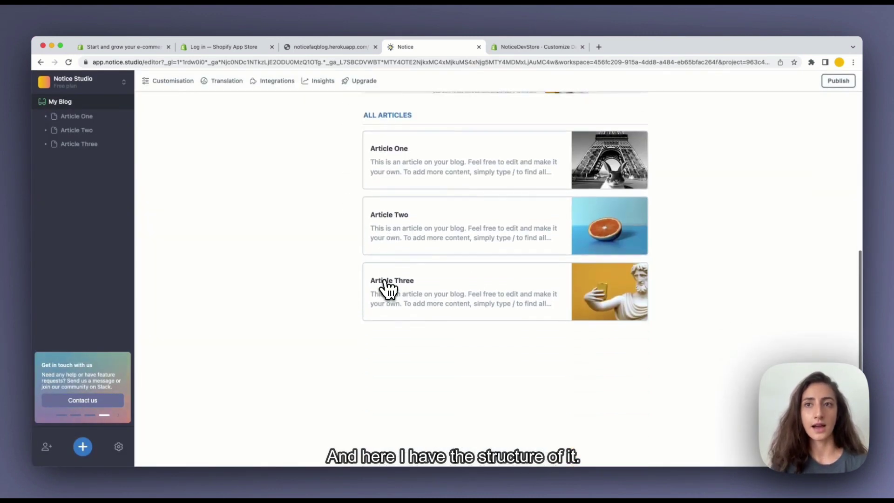
pyautogui.scroll(3, 387, 289)
pyautogui.scroll(3, 386, 289)
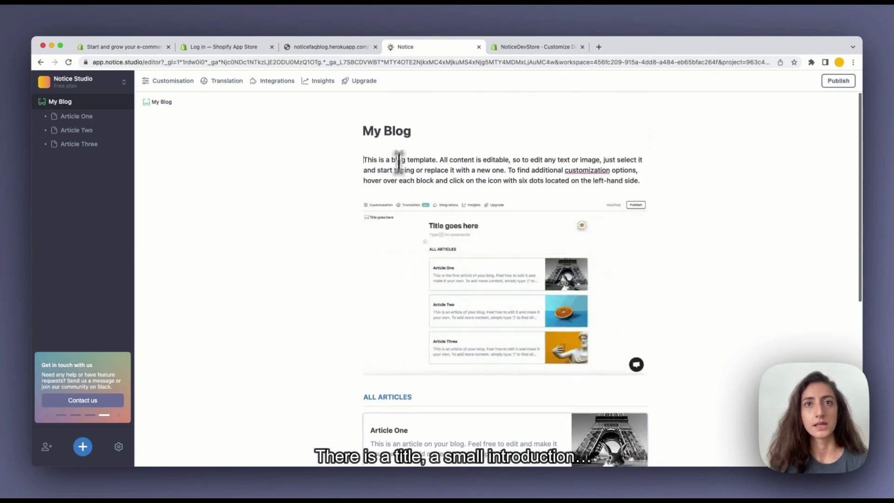
pyautogui.tripleClick(397, 175)
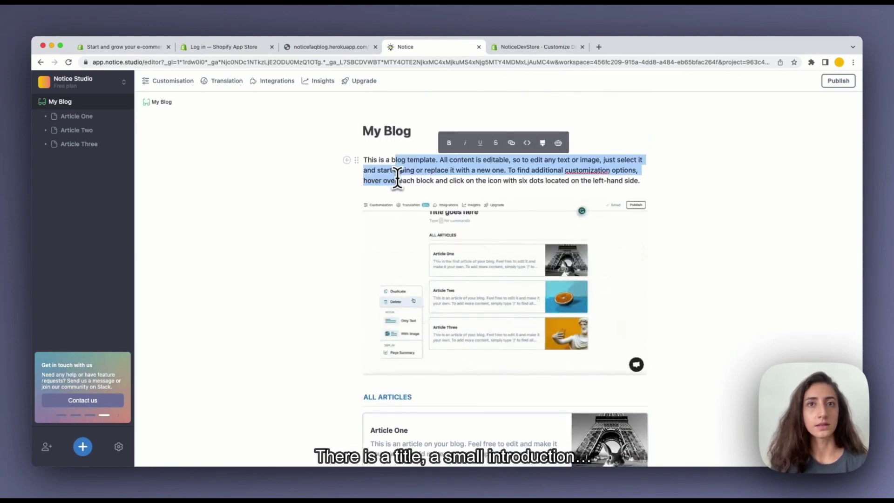
pyautogui.scroll(-2, 400, 187)
pyautogui.scroll(-3, 399, 188)
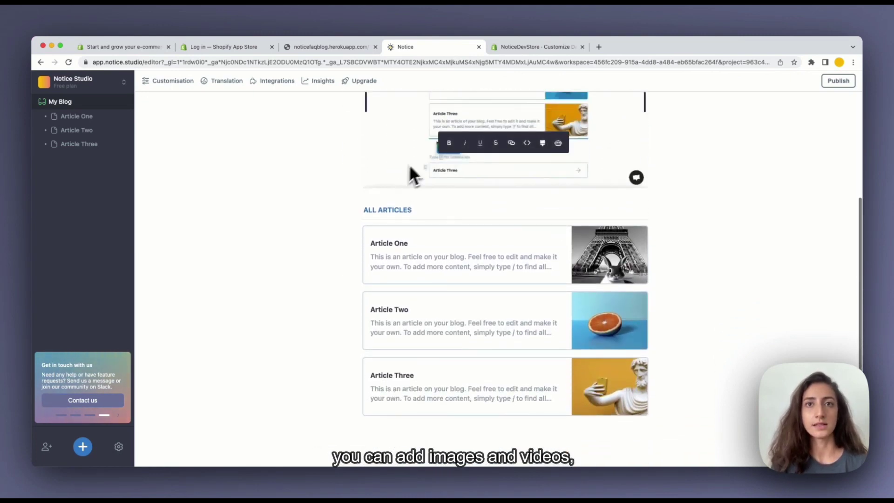
pyautogui.scroll(-1, 393, 222)
pyautogui.scroll(-1, 389, 231)
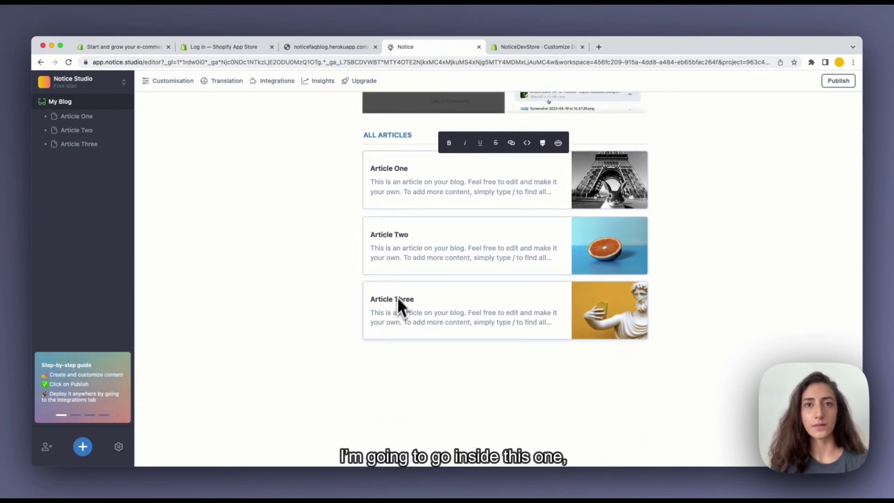
# - Open Article One and delete all of its sample body text
pyautogui.click(405, 199)
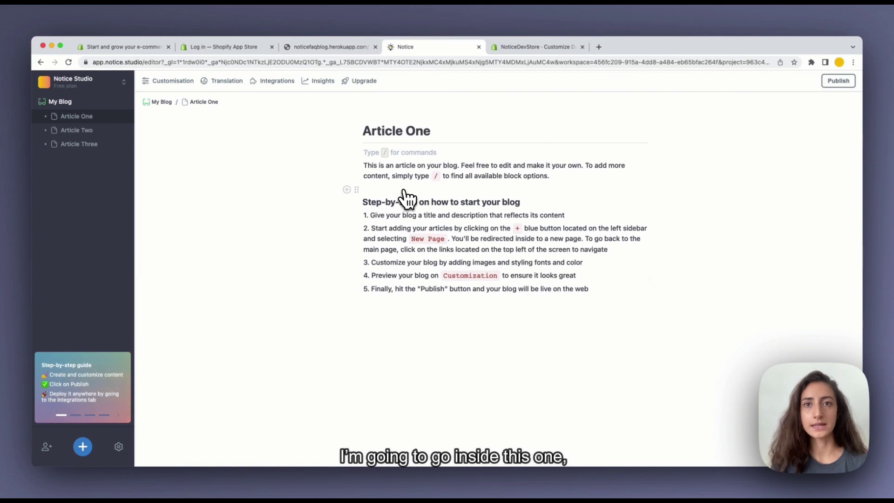
pyautogui.moveTo(590, 290); pyautogui.dragTo(371, 192)
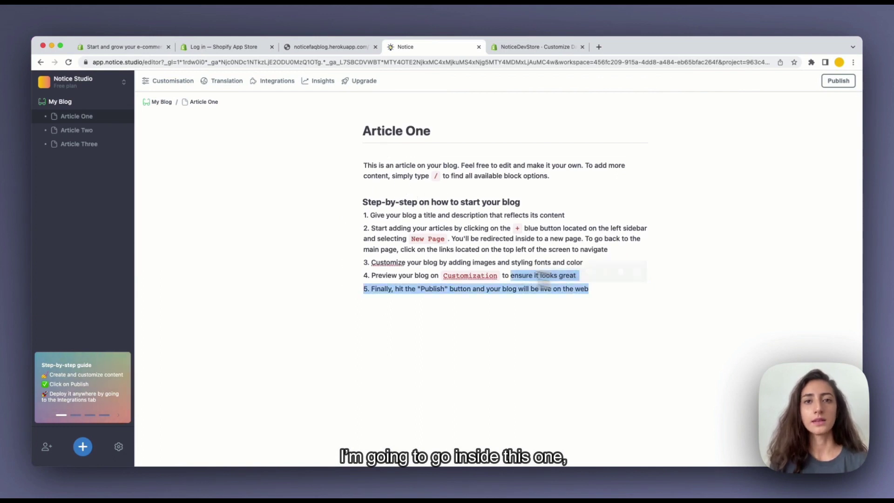
pyautogui.moveTo(336, 231); pyautogui.dragTo(320, 201)
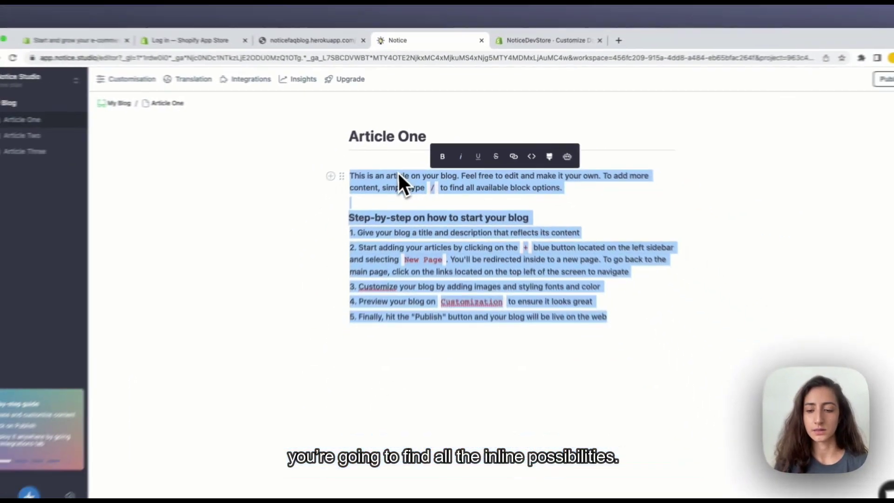
pyautogui.press('BackSpace')
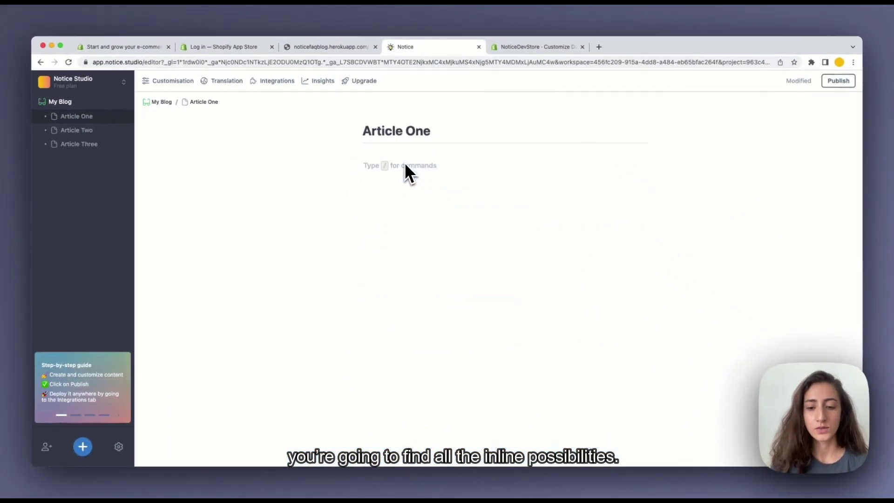
# - Type / in the empty body and scroll the block menu down to Advanced Blocks
pyautogui.write('/')
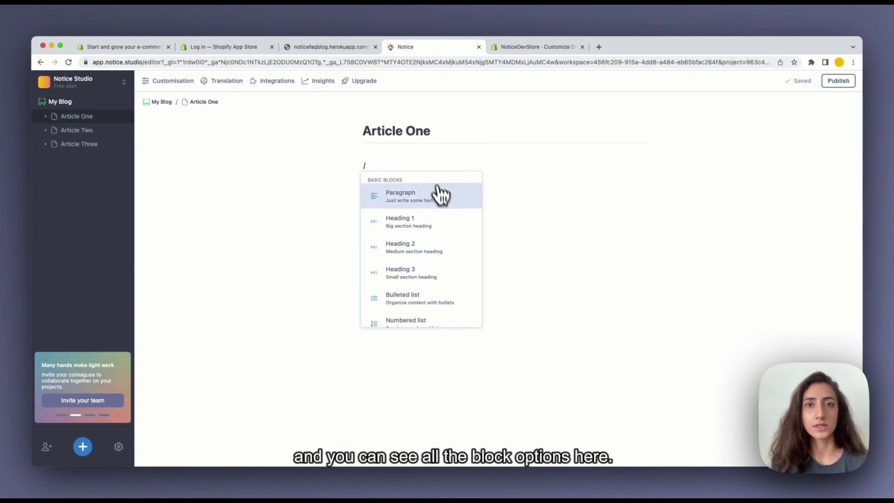
pyautogui.scroll(-2, 455, 242)
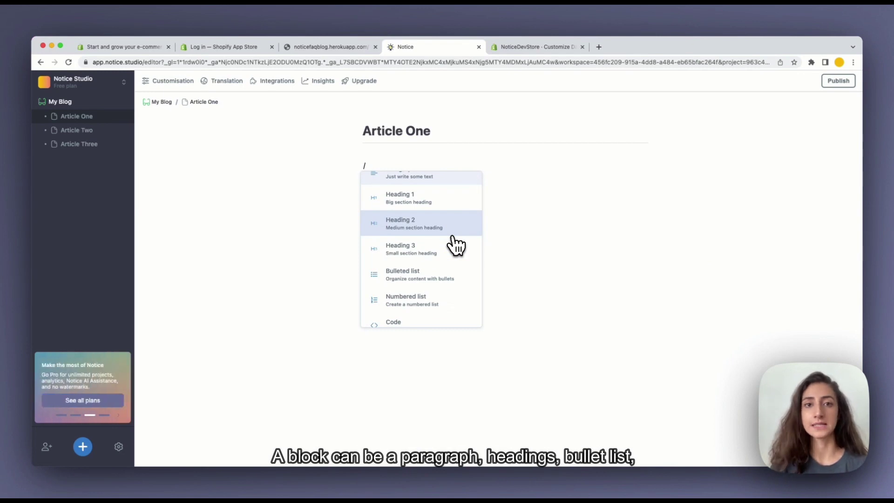
pyautogui.scroll(-8, 455, 243)
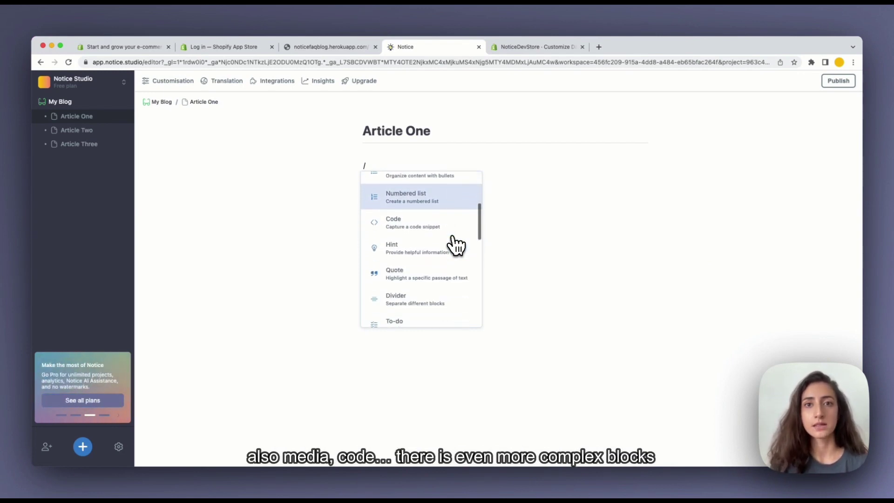
pyautogui.scroll(-7, 456, 243)
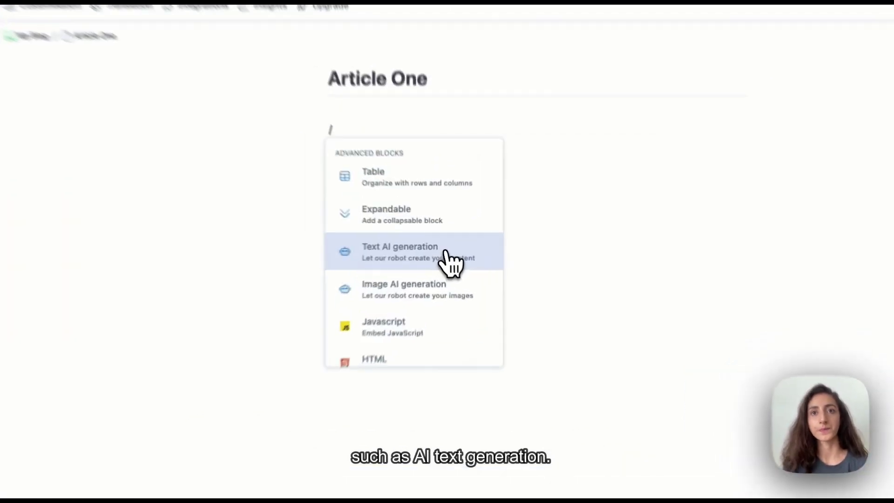
# - Insert a Text AI generation block and generate a short article about the future of AI
pyautogui.click(445, 253)
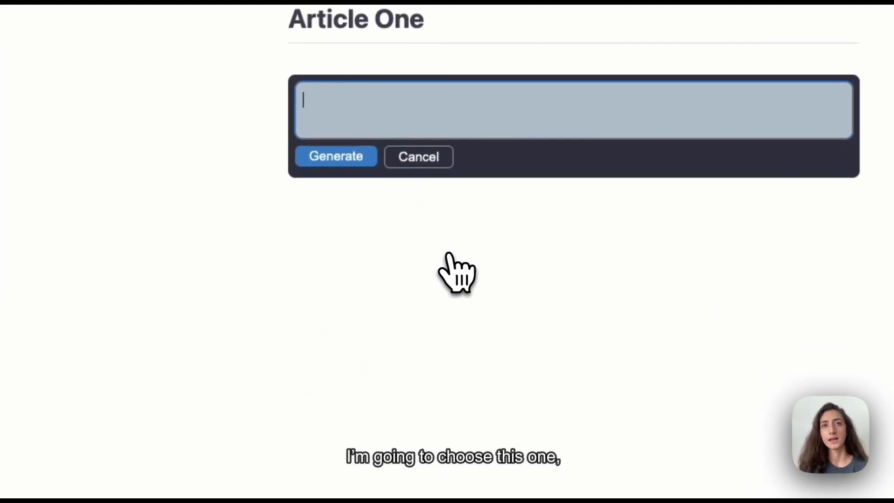
pyautogui.write('write a shor')
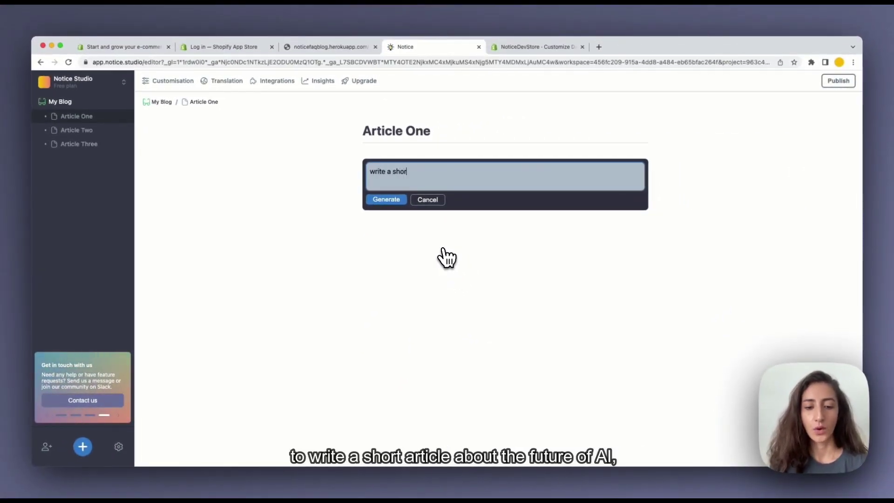
pyautogui.write('t article about the future of AI')
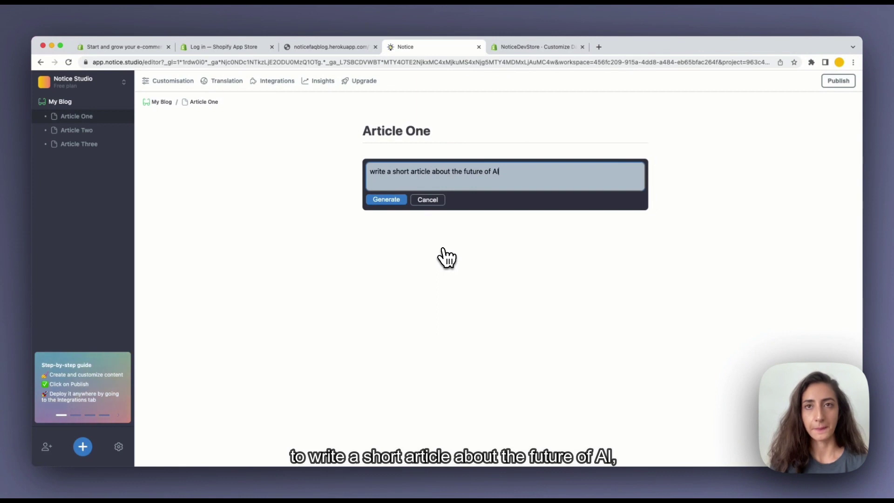
pyautogui.click(396, 205)
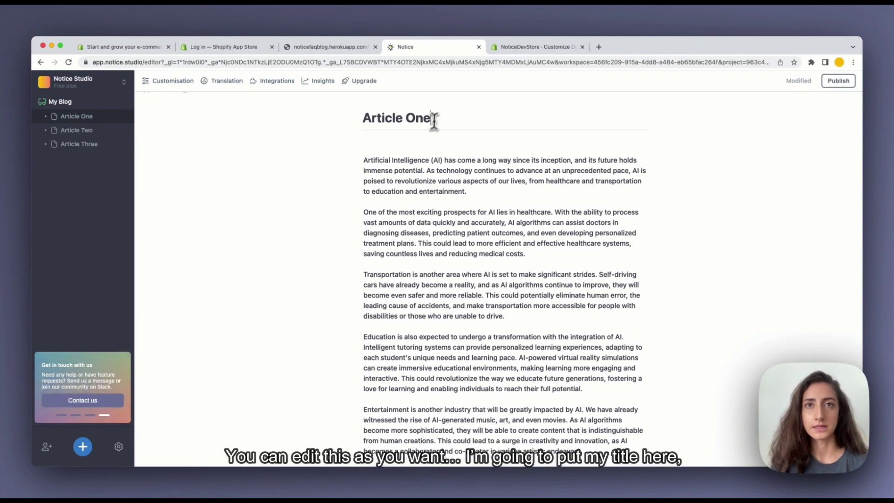
# - Replace the Article One title with 'The Future of AI: A Glimpse into the Next Frontier' and review the article
pyautogui.moveTo(432, 120); pyautogui.dragTo(354, 115)
pyautogui.write('The Future of AI: A Glimpse into the Next Frontier')
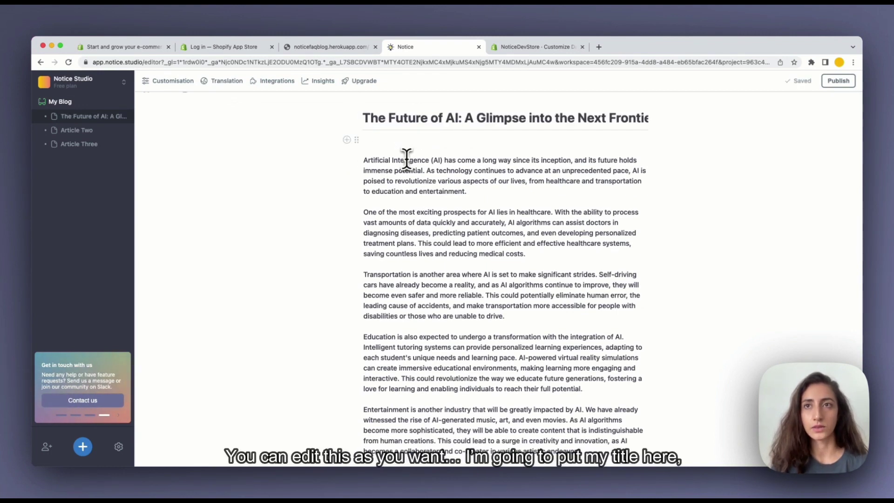
pyautogui.scroll(-5, 406, 158)
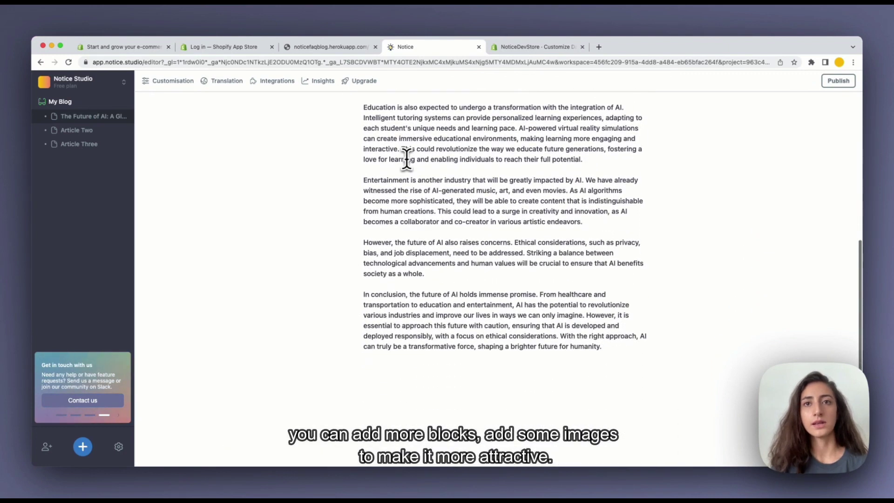
pyautogui.scroll(2, 407, 158)
pyautogui.scroll(3, 406, 158)
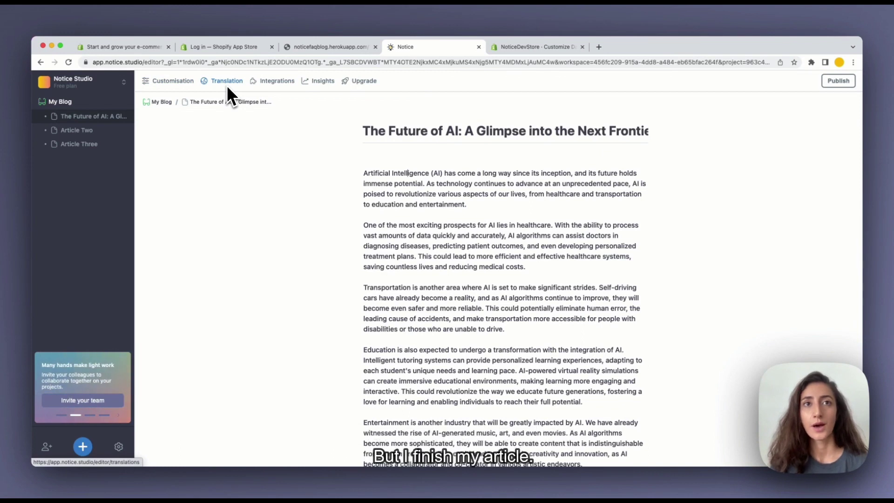
# - Publish the blog, copy its project id from Integrations > Shopify, and return to the NoticeDevStore theme editor
pyautogui.click(843, 83)
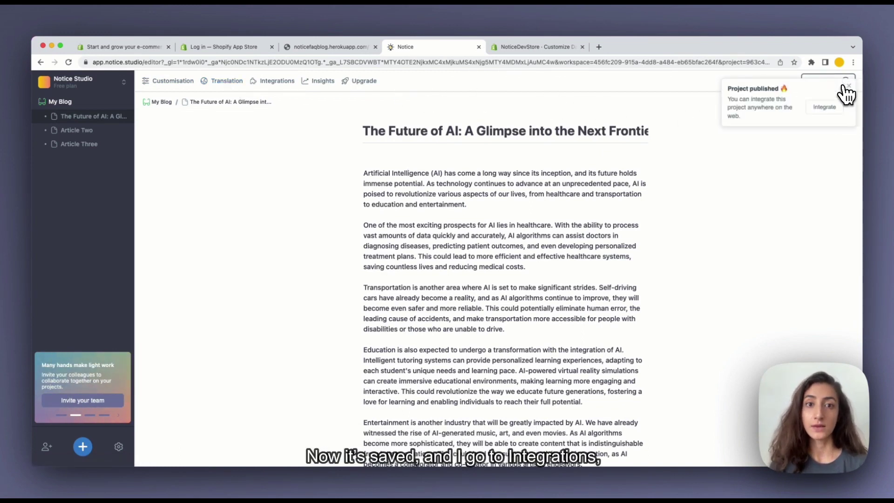
pyautogui.click(280, 81)
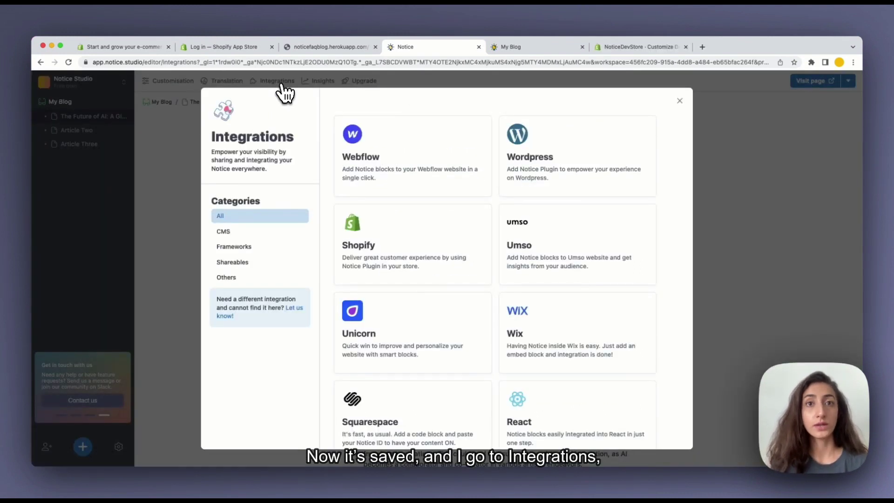
pyautogui.click(361, 235)
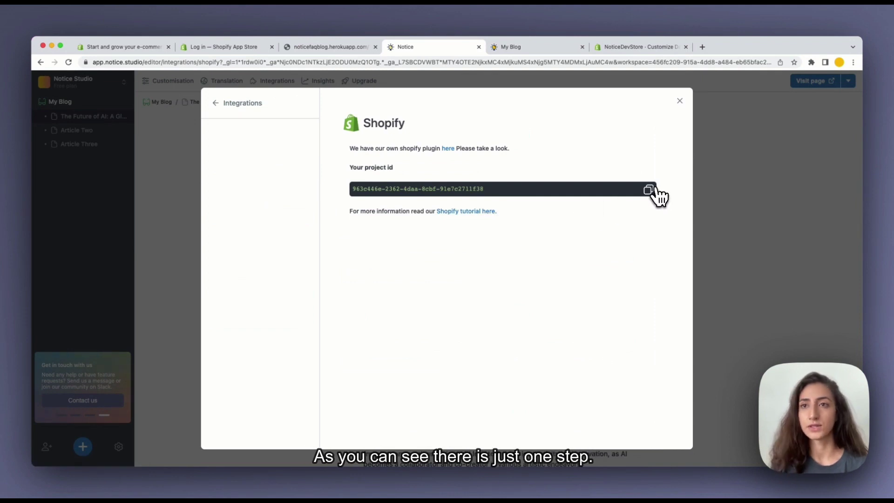
pyautogui.click(650, 190)
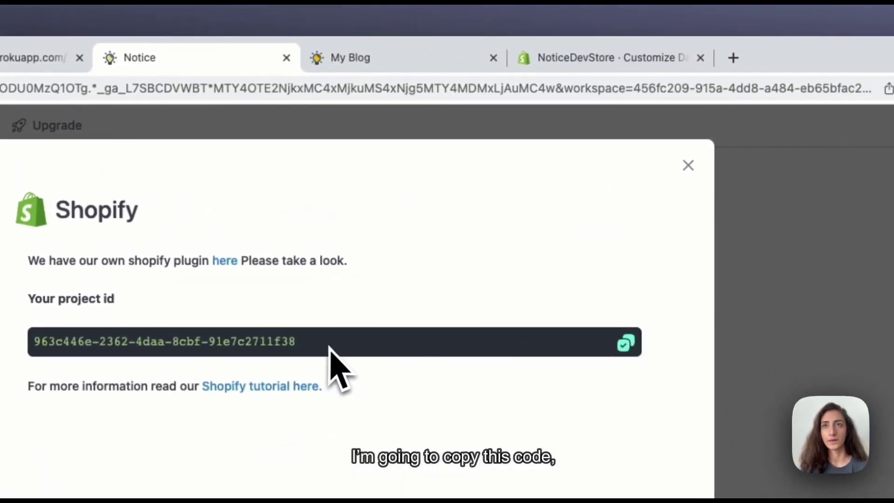
pyautogui.click(570, 57)
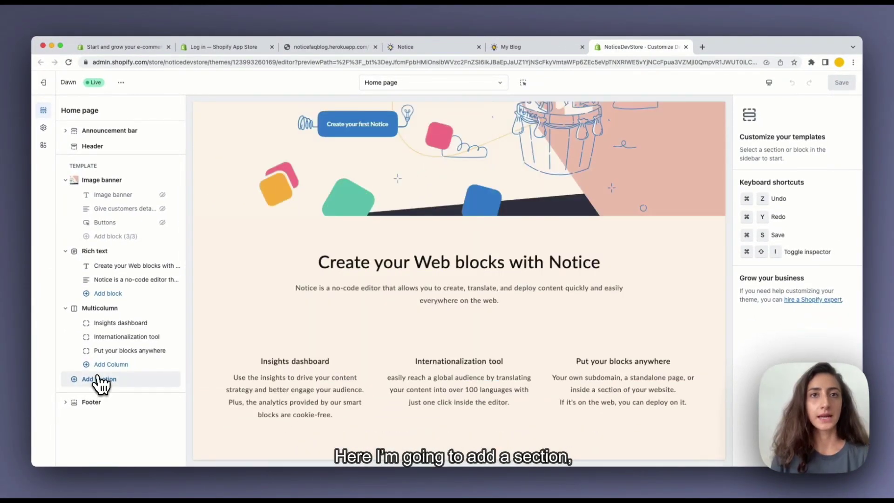
# - Add a Notice Latest app section and place it between Rich text and Multicolumn
pyautogui.click(98, 379)
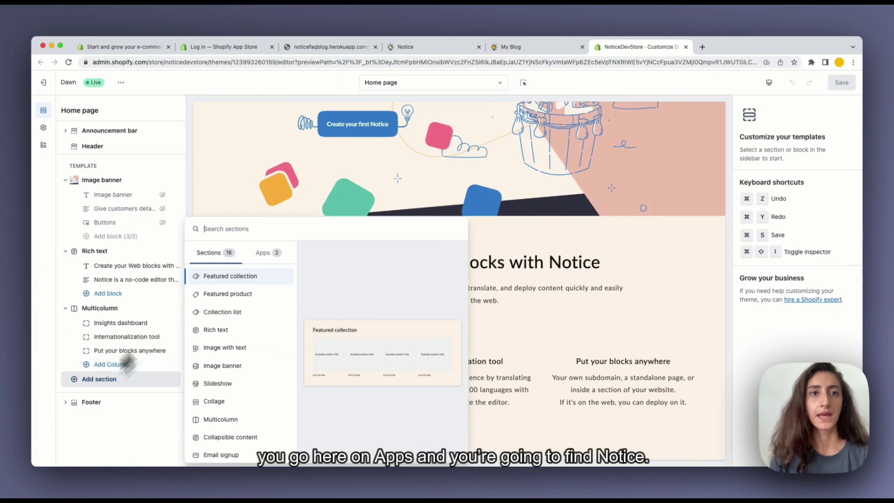
pyautogui.click(275, 257)
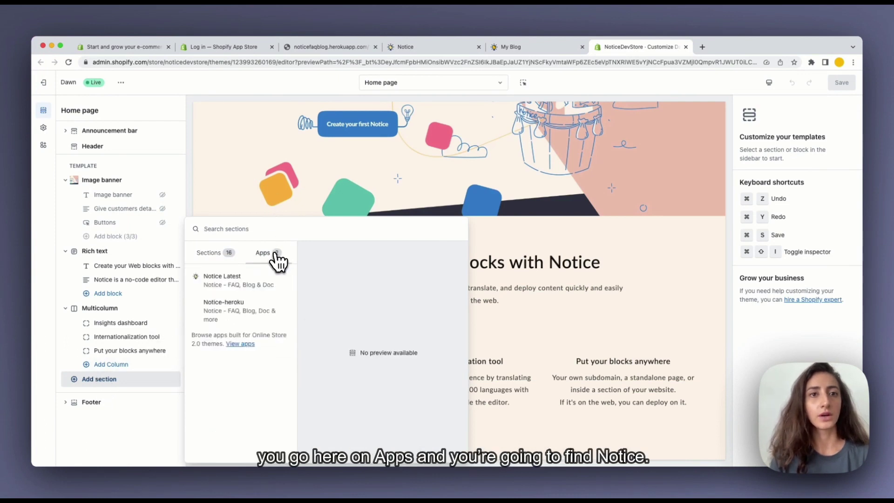
pyautogui.click(213, 288)
pyautogui.moveTo(175, 376); pyautogui.dragTo(178, 313)
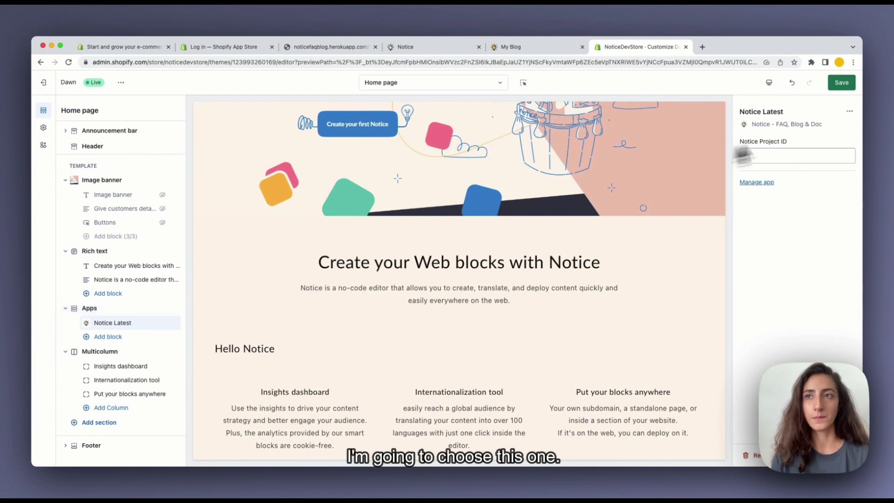
# - Paste the copied id into Notice Project ID and save the home page
pyautogui.click(762, 156)
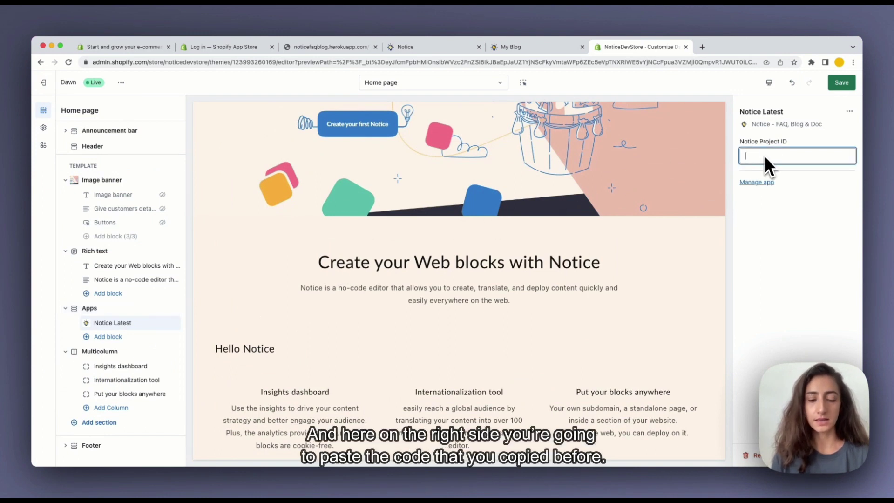
pyautogui.press('super+v')
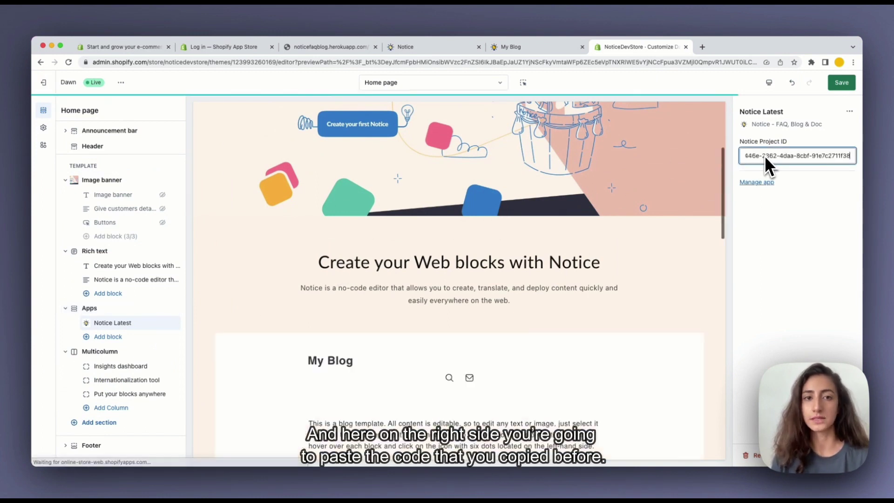
pyautogui.scroll(-10, 622, 226)
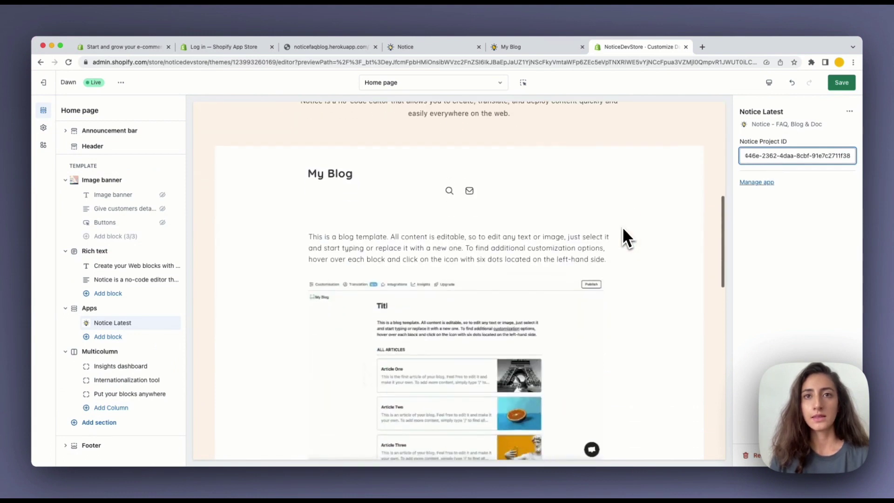
pyautogui.click(843, 84)
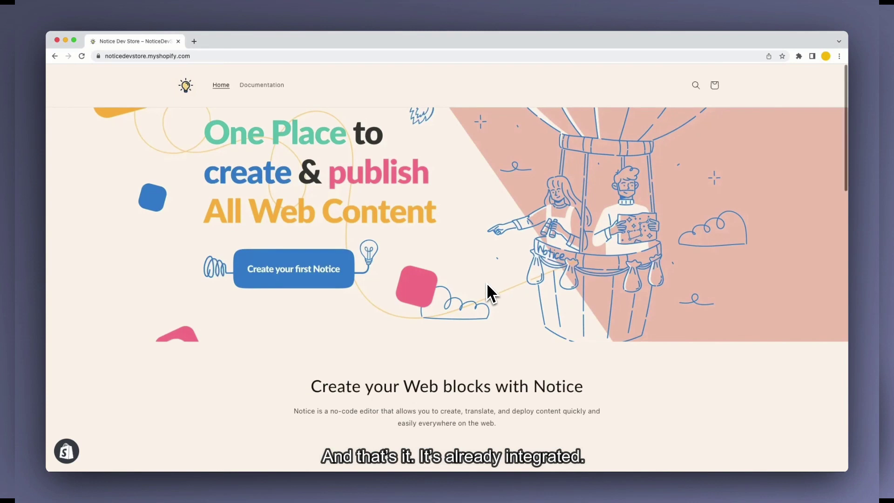
pyautogui.scroll(-5, 486, 285)
pyautogui.scroll(-12, 488, 285)
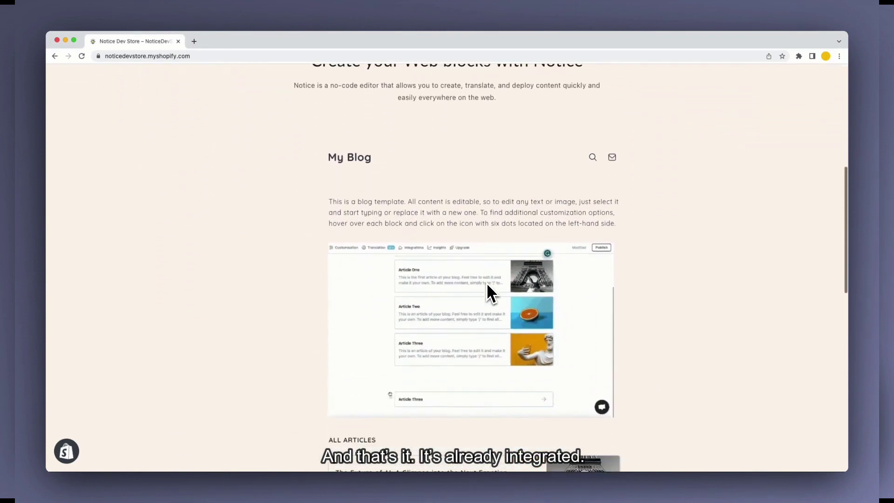
pyautogui.scroll(-8, 488, 294)
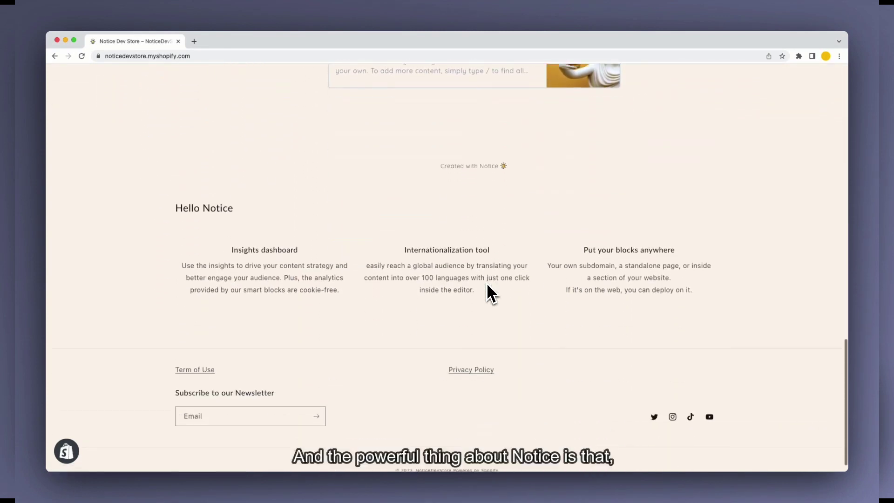
pyautogui.scroll(4, 486, 283)
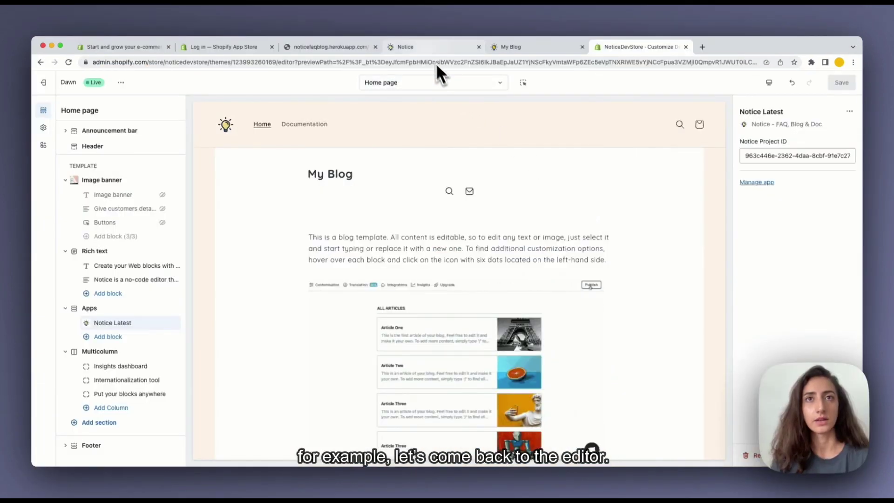
# - Close the Shopify integration details and get back to Notice's customisation settings
pyautogui.click(427, 49)
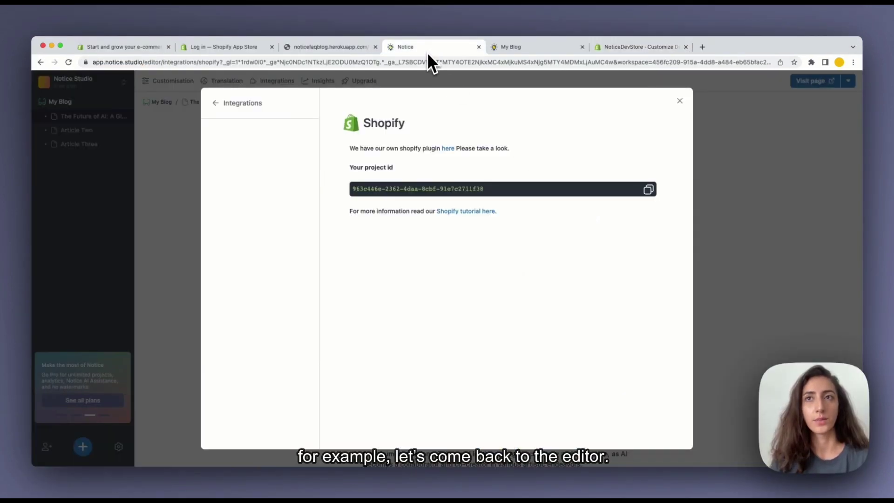
pyautogui.click(679, 102)
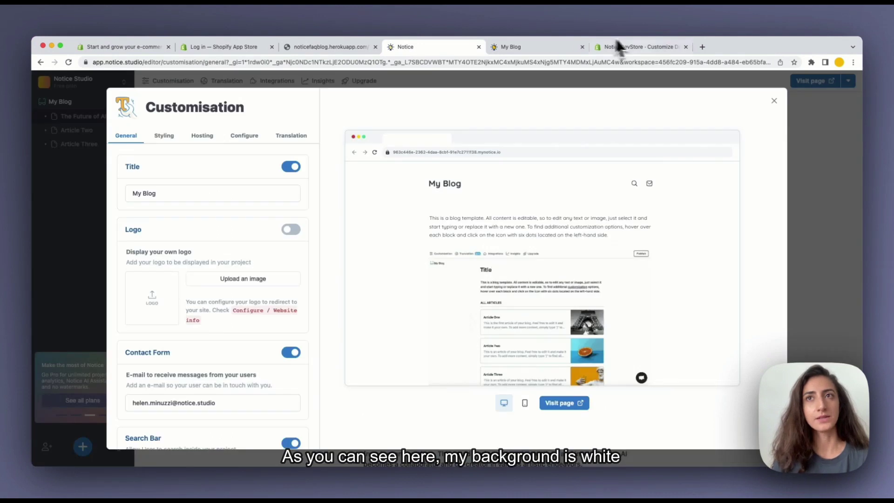
pyautogui.click(619, 47)
pyautogui.scroll(2, 406, 194)
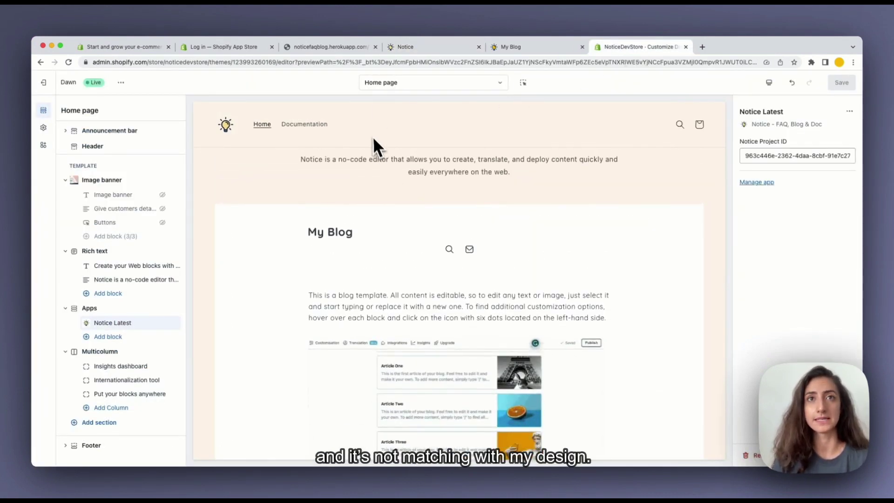
pyautogui.click(399, 48)
# - Set the Light Theme background colour in Styling to FFF5EC (RGB 255, 245, 236)
pyautogui.click(165, 136)
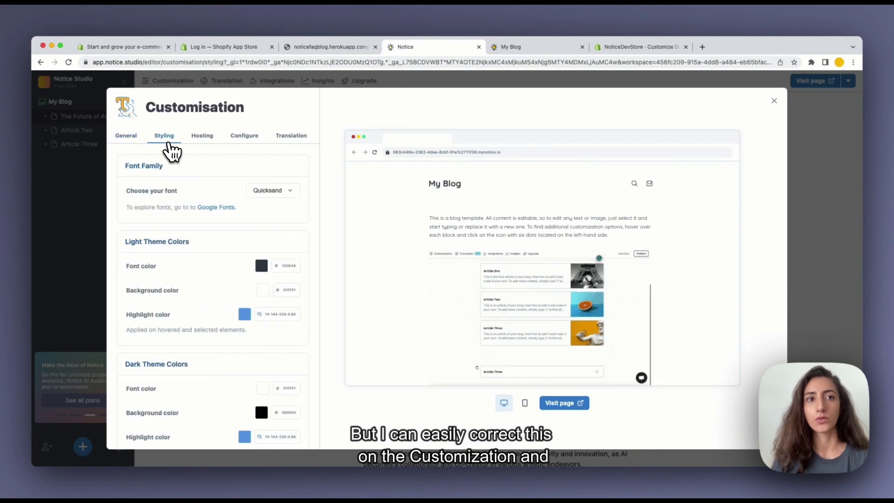
pyautogui.click(262, 291)
pyautogui.doubleClick(241, 240)
pyautogui.hotkey('ctrl', 'v')
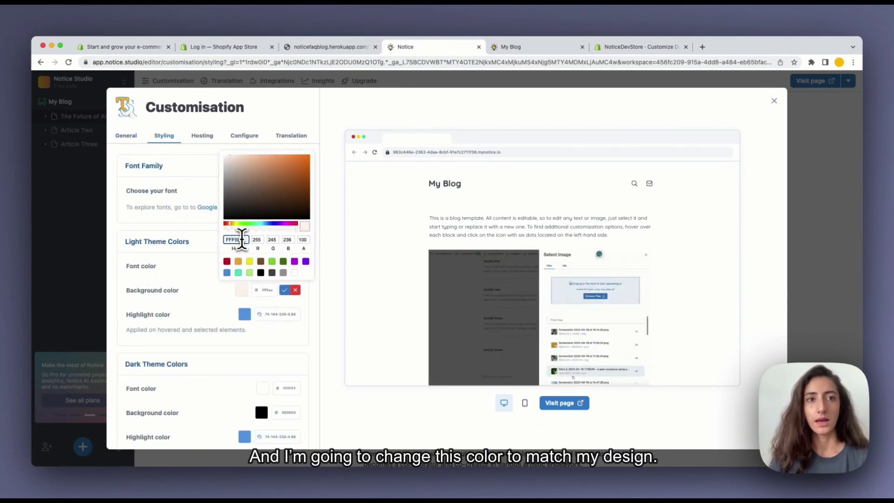
pyautogui.click(284, 290)
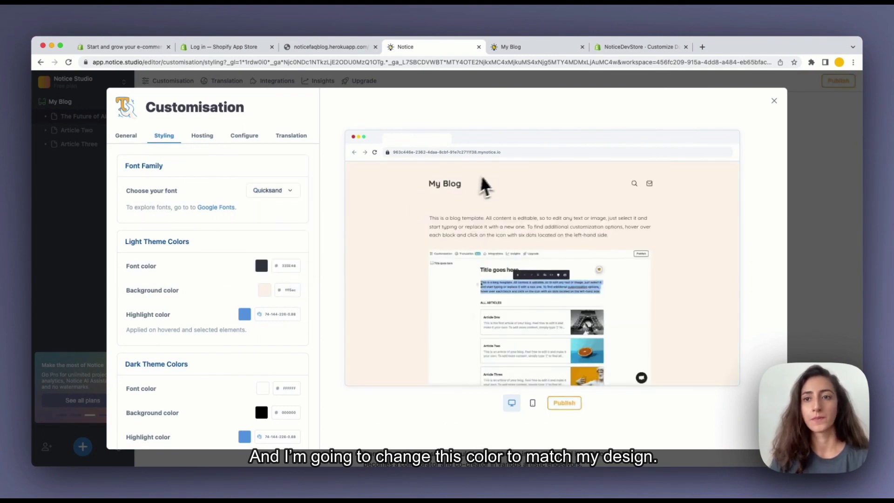
# - Close the Customisation settings dialog to return to the Future of AI article
pyautogui.click(836, 132)
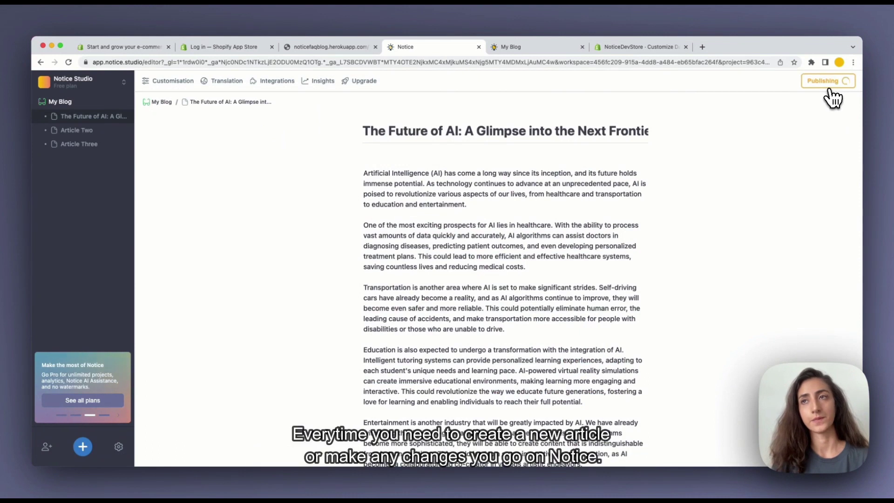